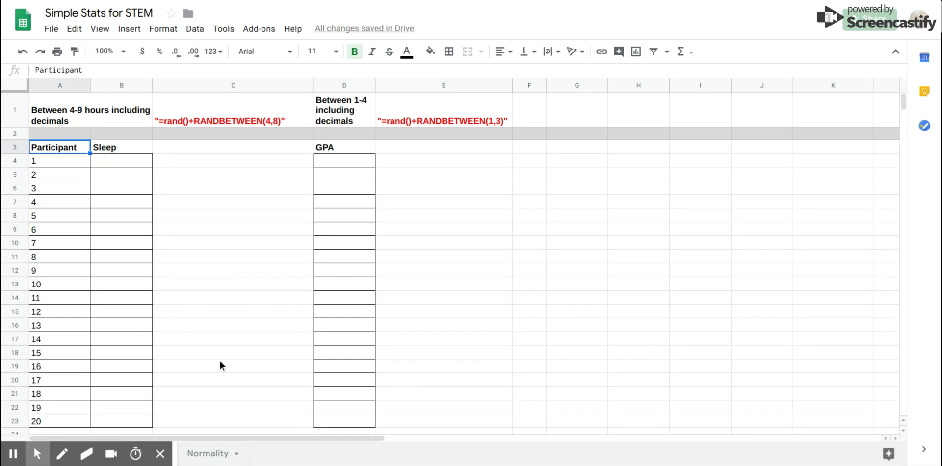
# Enter sleep values 7.5, 4.3, 4.7 and 5.6 for participants 1 to 4, then clear those cells.
pyautogui.click(160, 453)
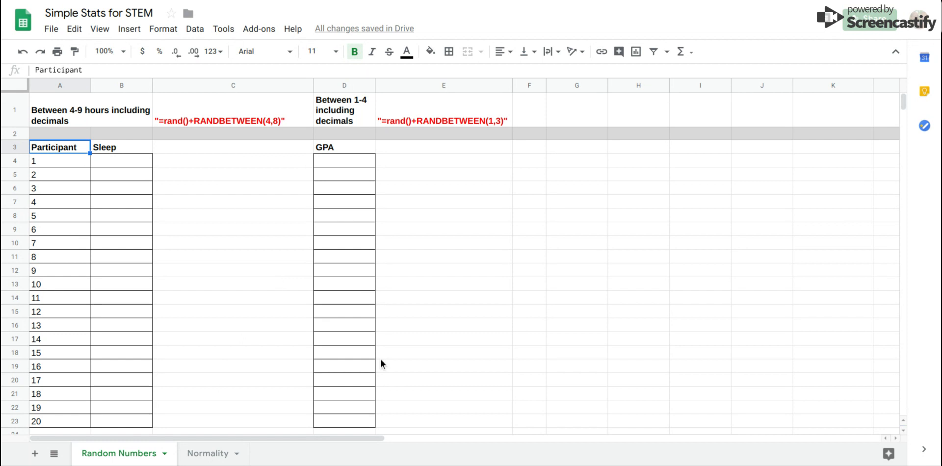
pyautogui.click(120, 164)
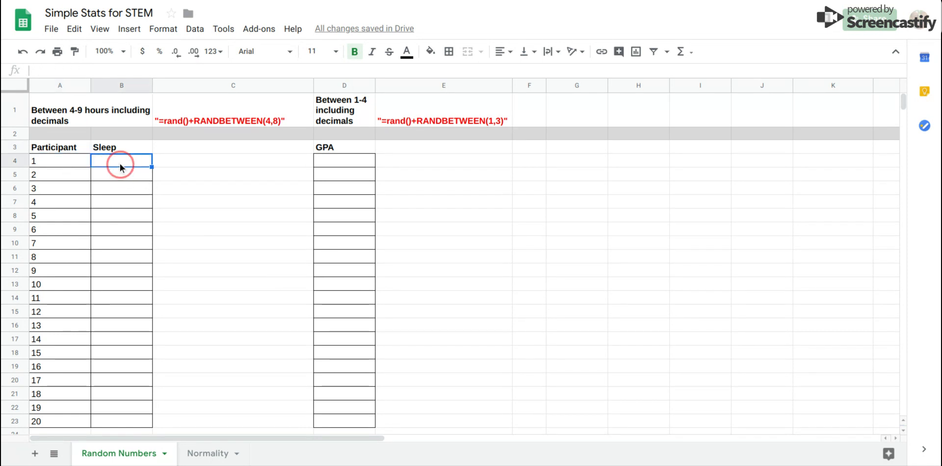
pyautogui.write('7.5')
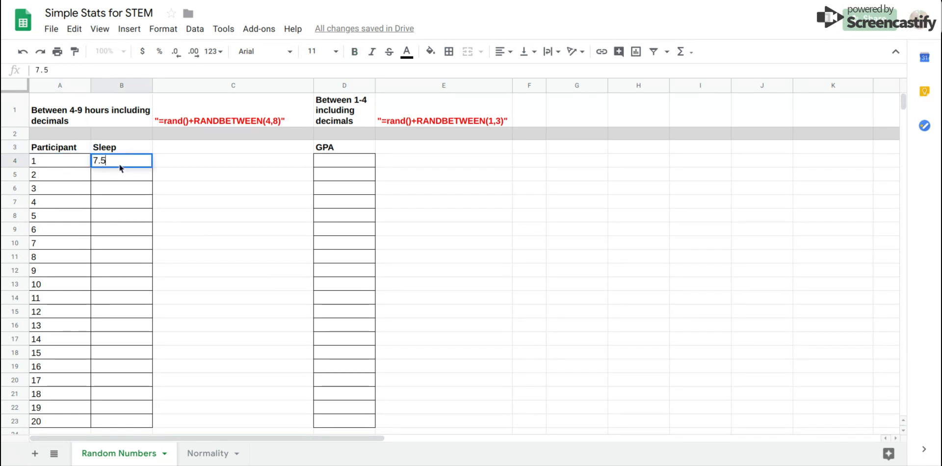
pyautogui.press('Return')
pyautogui.write('4.3')
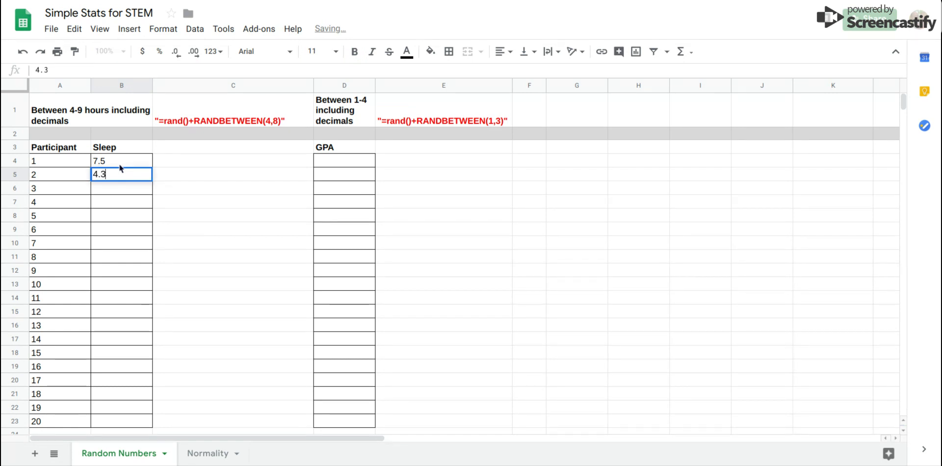
pyautogui.press('Return')
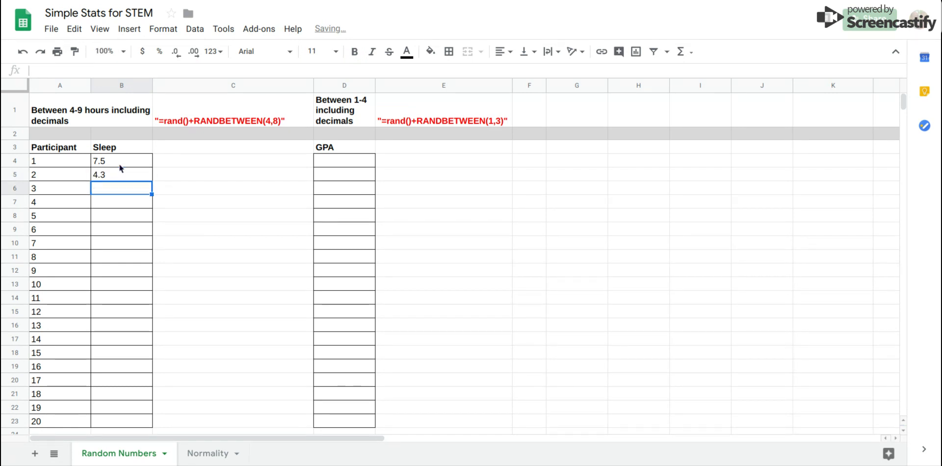
pyautogui.write('4.7')
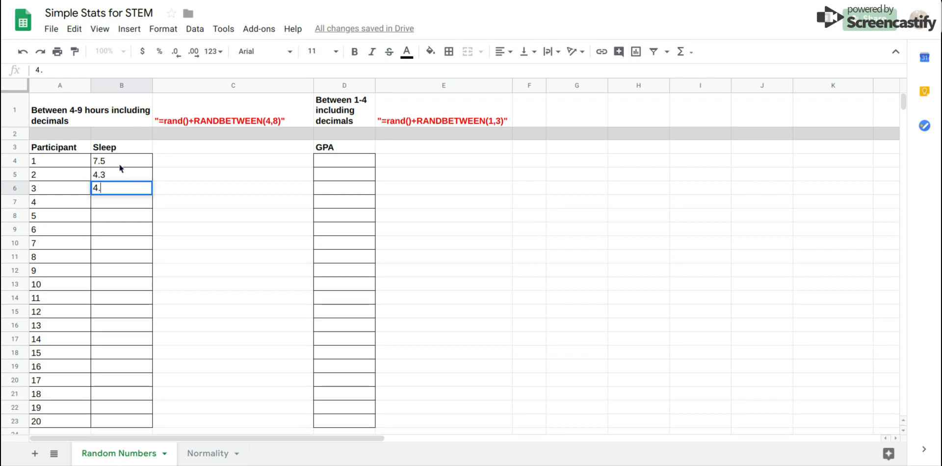
pyautogui.press('Return')
pyautogui.write('5.6')
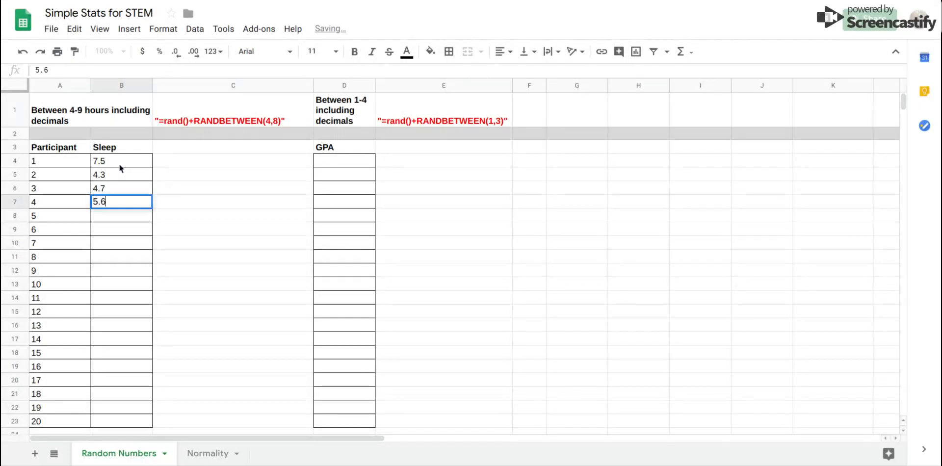
pyautogui.press('Return')
pyautogui.moveTo(112, 162); pyautogui.dragTo(110, 200)
pyautogui.press('Delete')
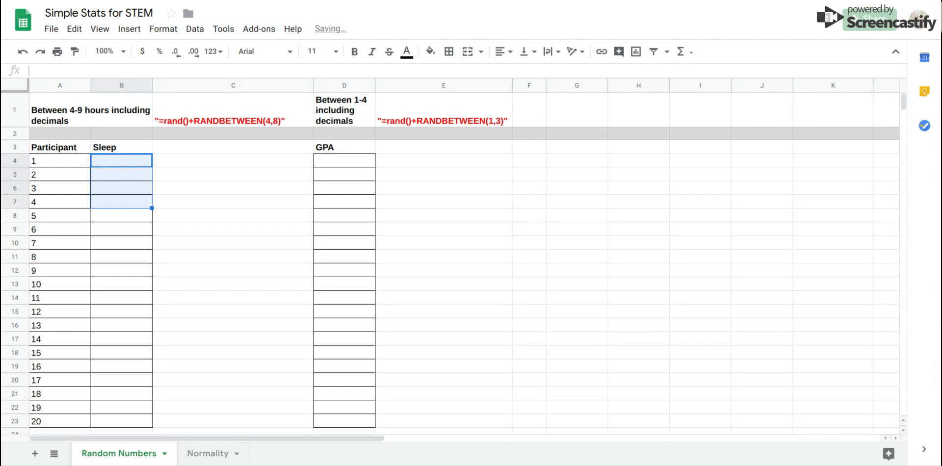
# Enter the formula =rand()+RANDBETWEEN(4,8) in the first Sleep cell for participant 1.
pyautogui.click(115, 163)
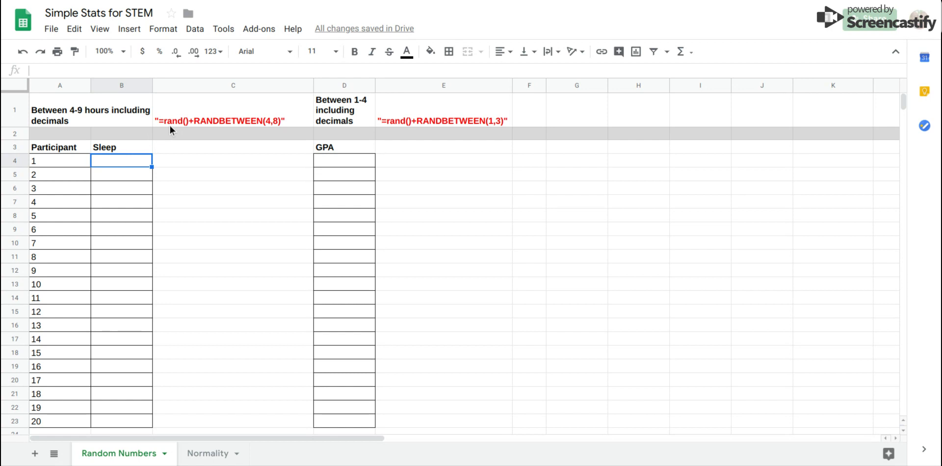
pyautogui.click(113, 70)
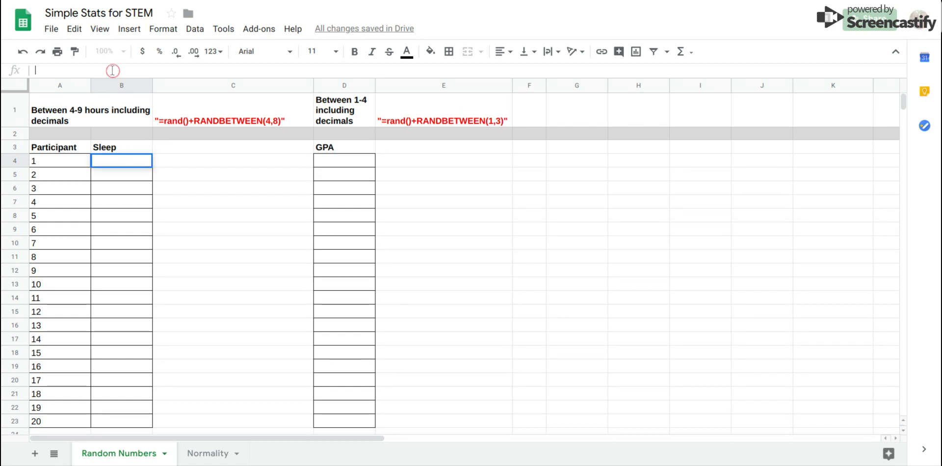
pyautogui.write('=rand(')
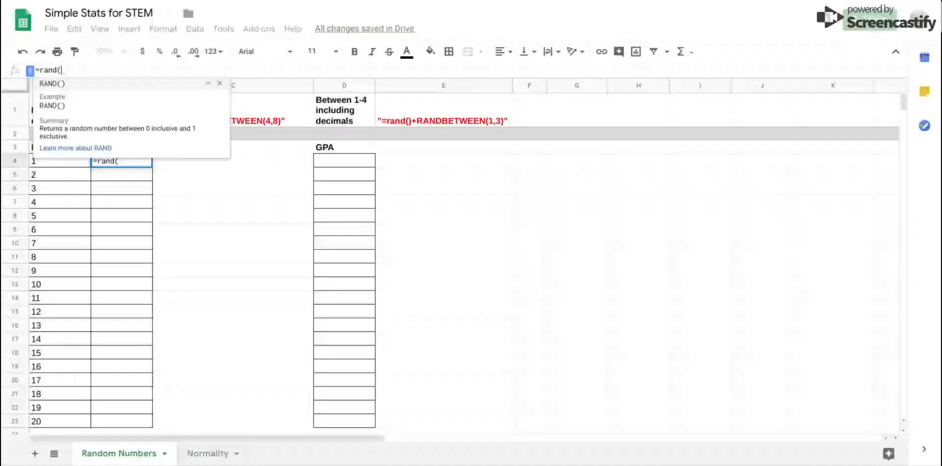
pyautogui.write(')')
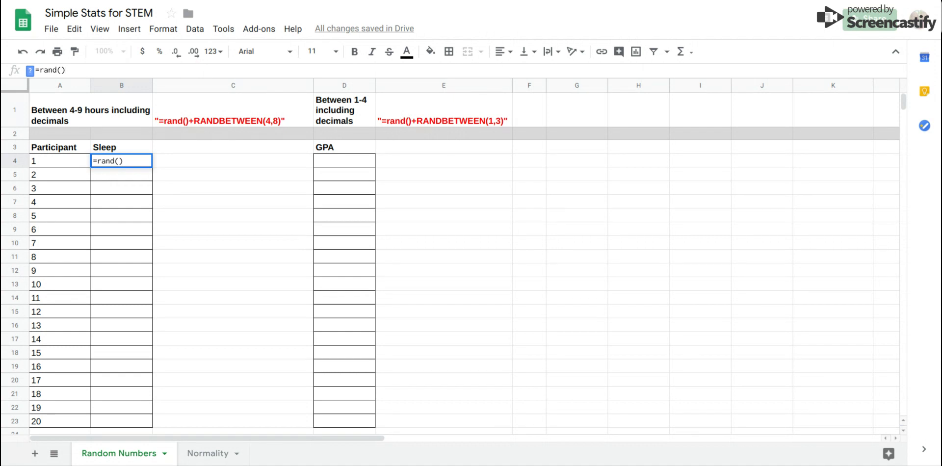
pyautogui.write('+randbe')
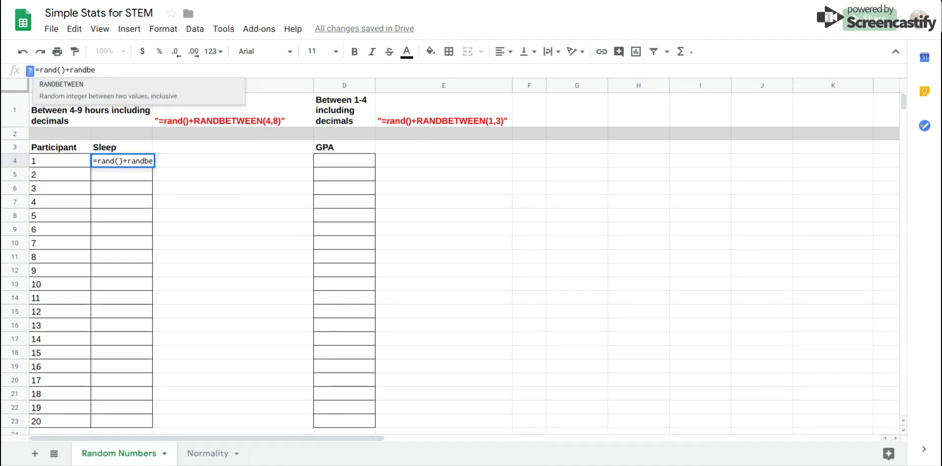
pyautogui.click(91, 90)
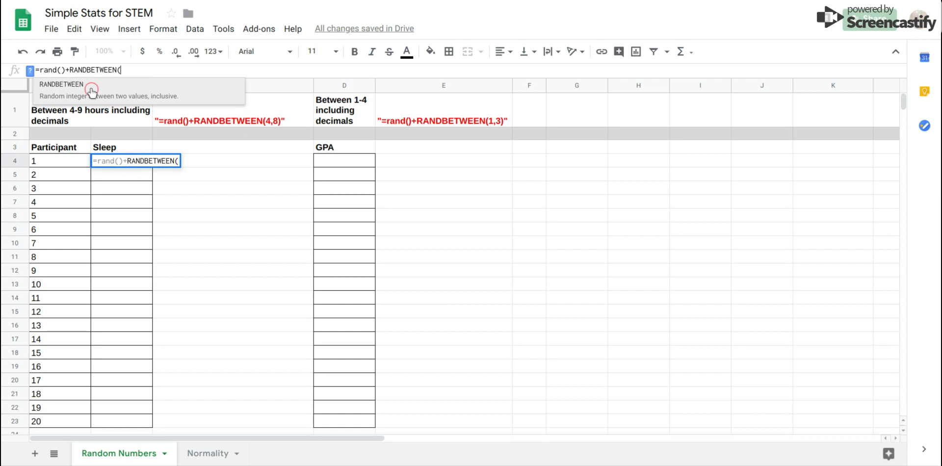
pyautogui.write('4,')
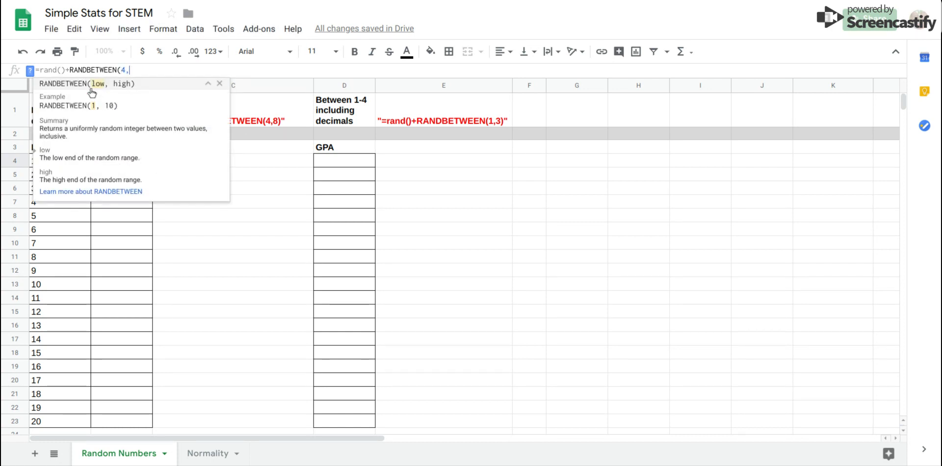
pyautogui.write('8)')
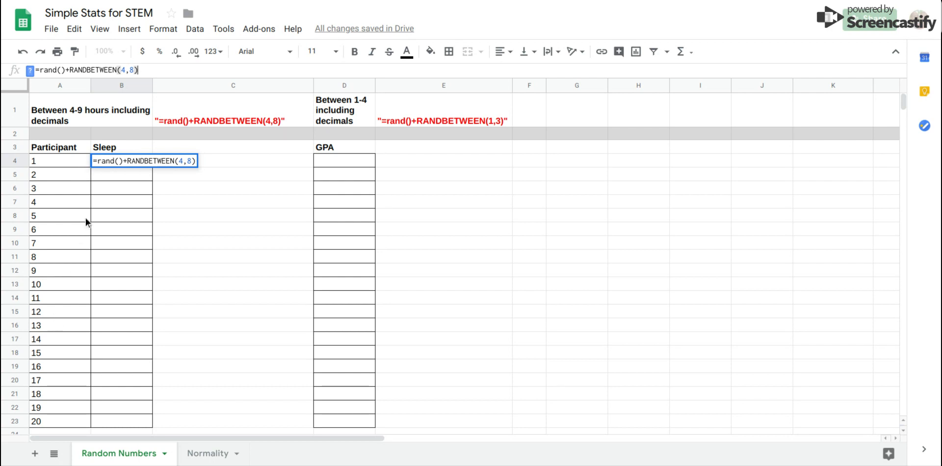
pyautogui.press('Return')
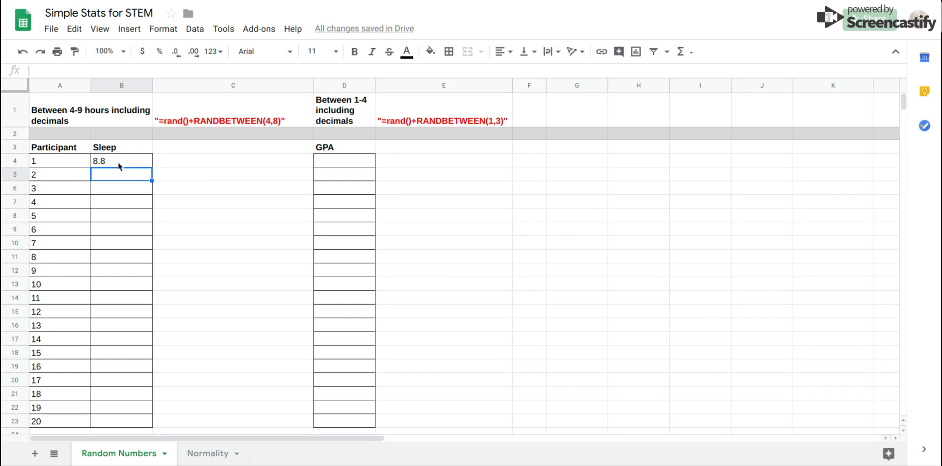
# Fill the Sleep formula down through participant 20.
pyautogui.click(118, 162)
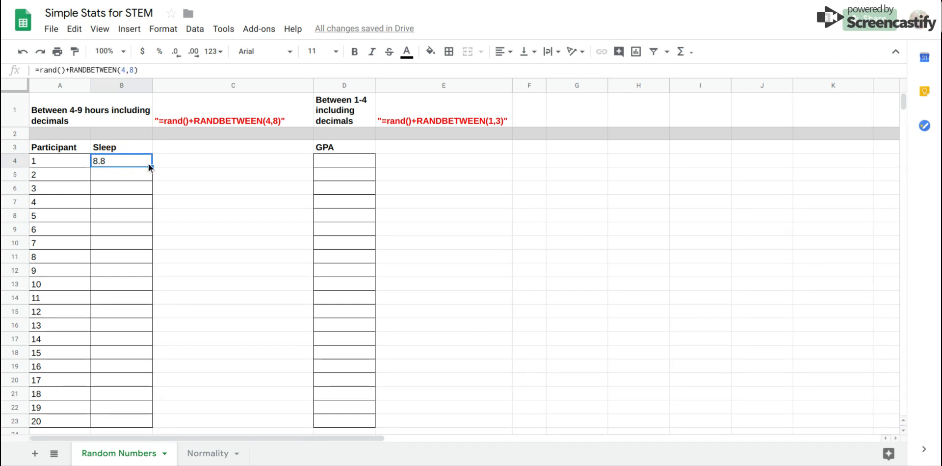
pyautogui.moveTo(152, 167); pyautogui.dragTo(131, 419)
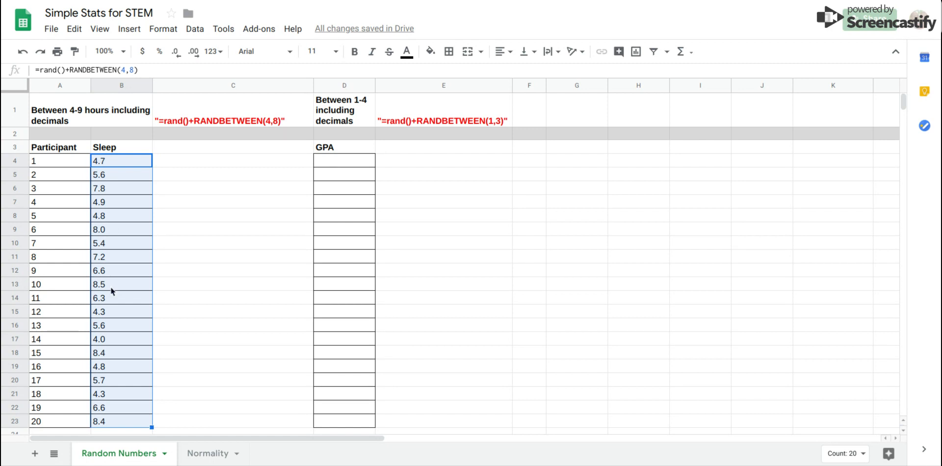
# Enter the formula =rand()+RANDBETWEEN(1,3) in the first GPA cell for participant 1.
pyautogui.click(333, 162)
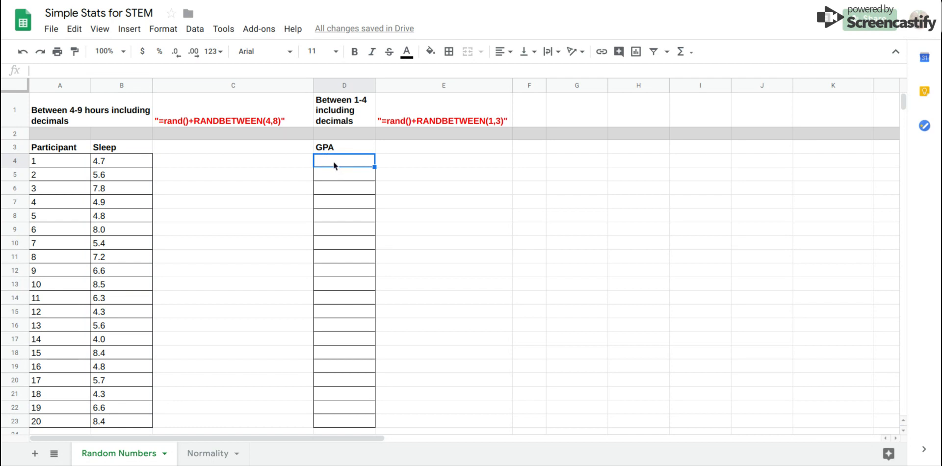
pyautogui.write('=rand(')
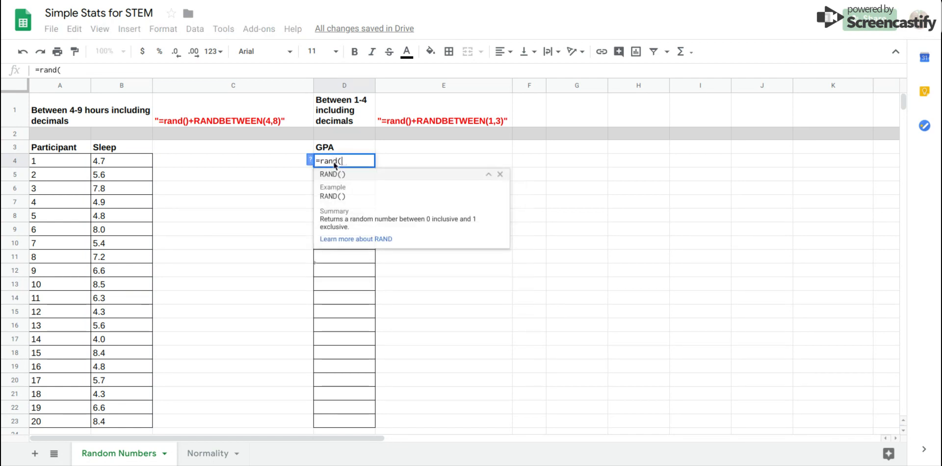
pyautogui.write(')')
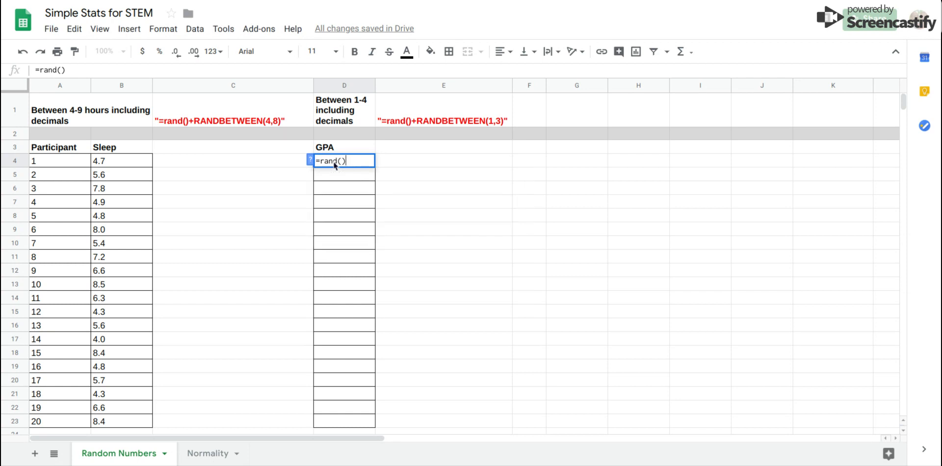
pyautogui.write('+rand')
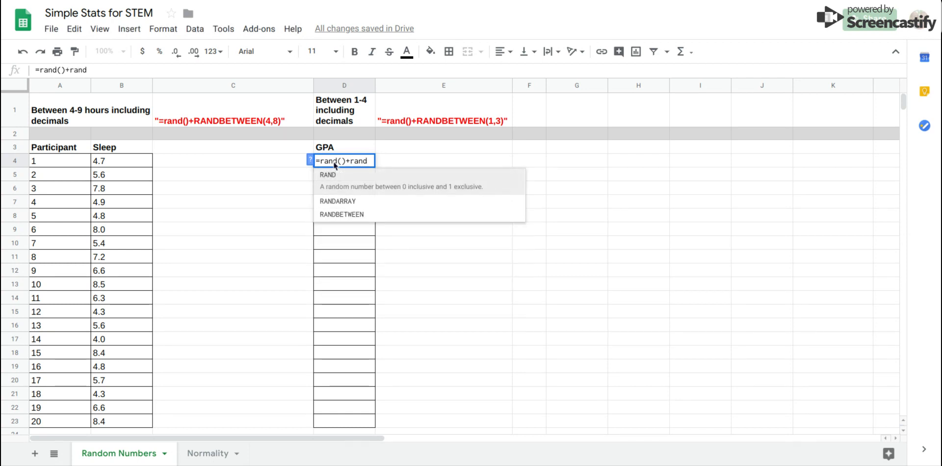
pyautogui.click(339, 215)
pyautogui.write('1,3')
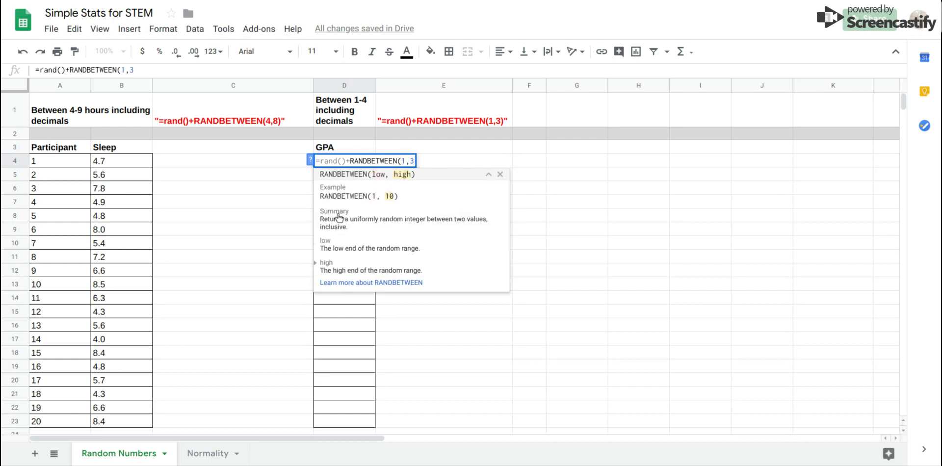
pyautogui.write(')')
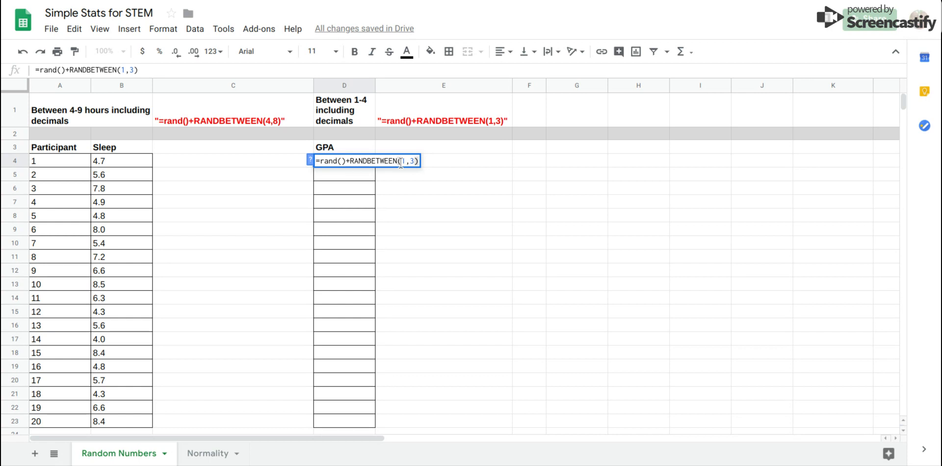
pyautogui.press('Return')
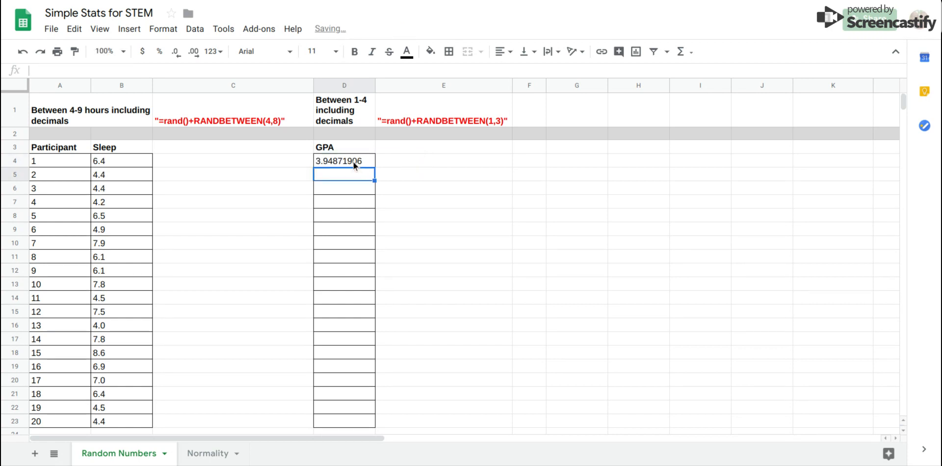
# Fill the GPA formula down through participant 20.
pyautogui.click(353, 162)
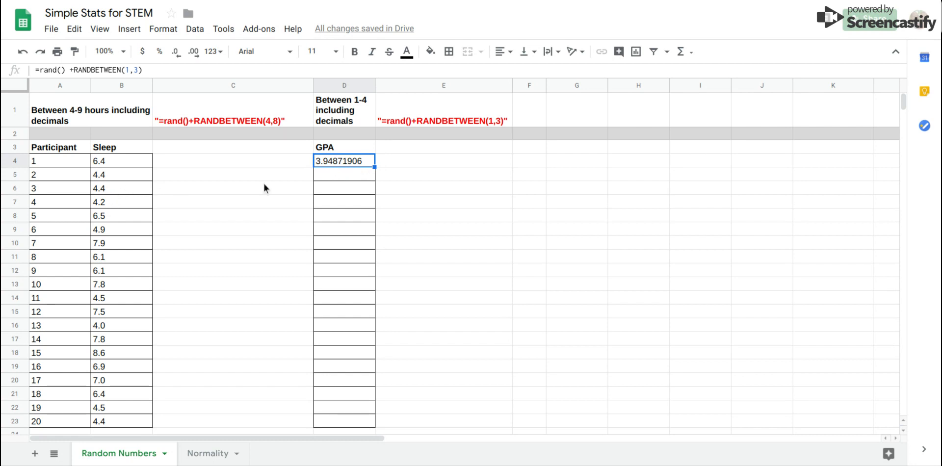
pyautogui.moveTo(375, 168); pyautogui.dragTo(351, 423)
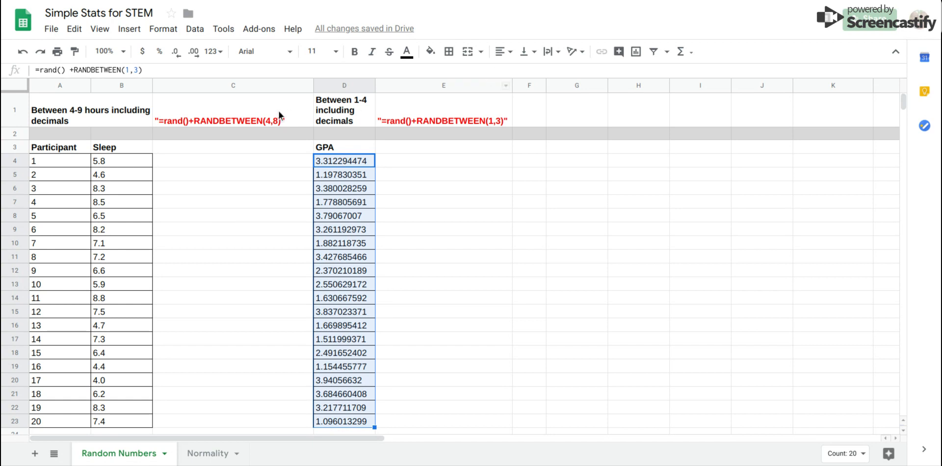
# Reduce the GPA column's displayed decimal places to two.
pyautogui.click(178, 57)
pyautogui.click(178, 57)
pyautogui.click(178, 57)
pyautogui.click(178, 57)
pyautogui.click(178, 57)
pyautogui.click(178, 57)
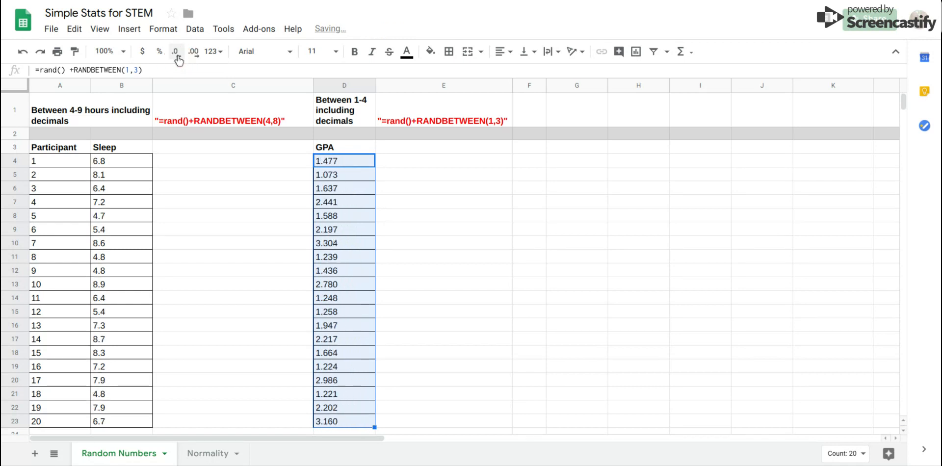
pyautogui.click(177, 57)
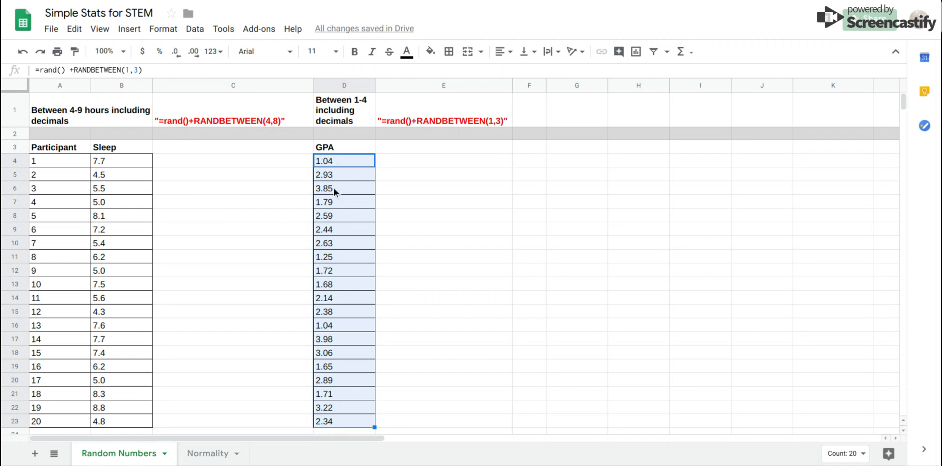
# Increase the Sleep column's displayed decimal places to two.
pyautogui.click(108, 163)
pyautogui.moveTo(109, 162); pyautogui.dragTo(120, 420)
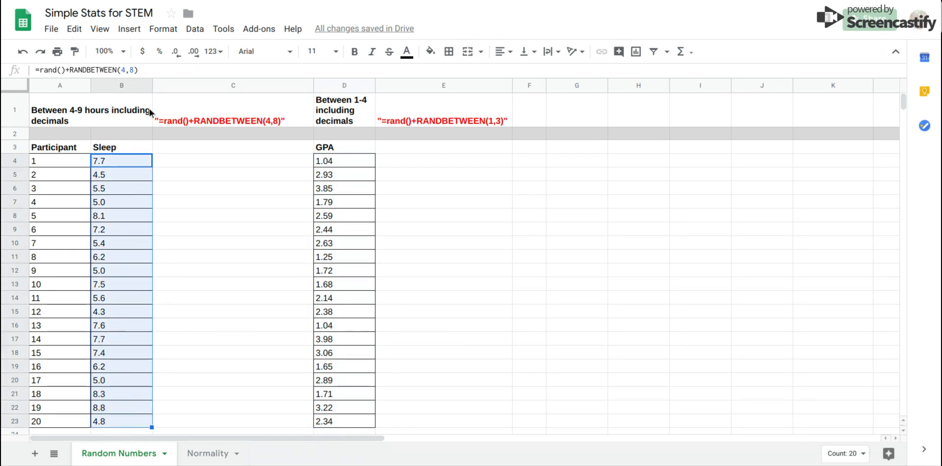
pyautogui.click(195, 52)
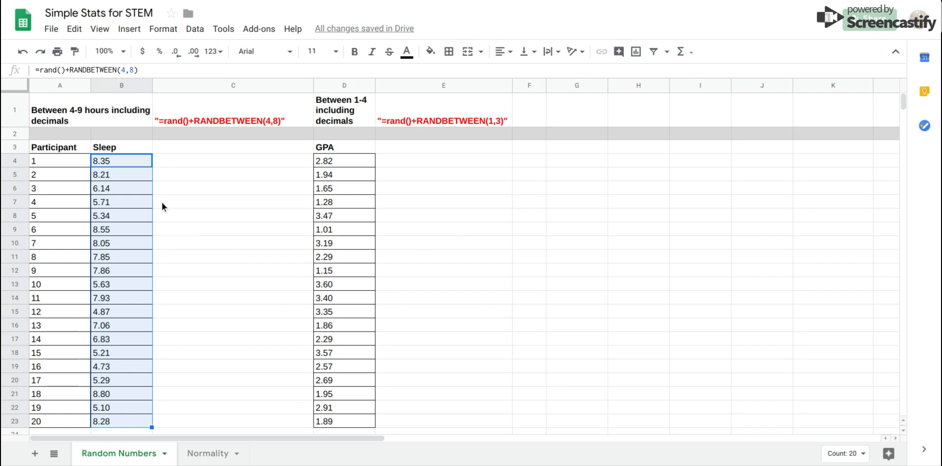
# Copy the Sleep values for participants 1 to 20.
pyautogui.click(117, 164)
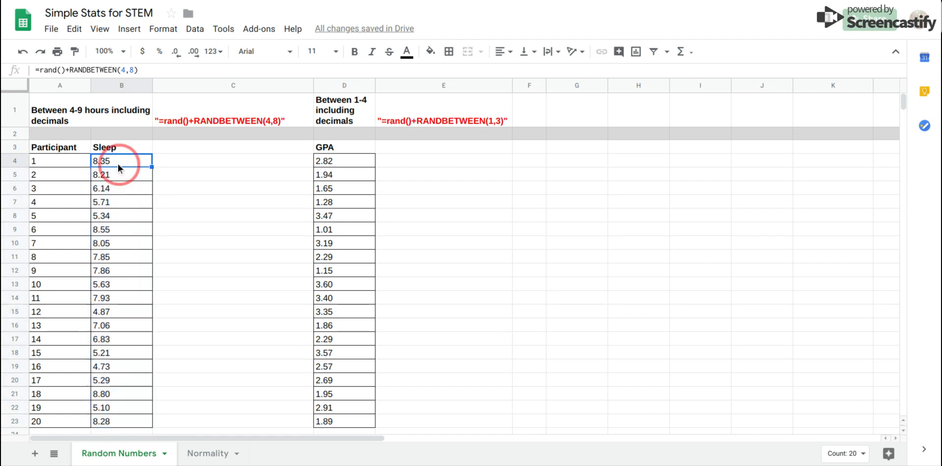
pyautogui.moveTo(118, 164); pyautogui.dragTo(117, 420)
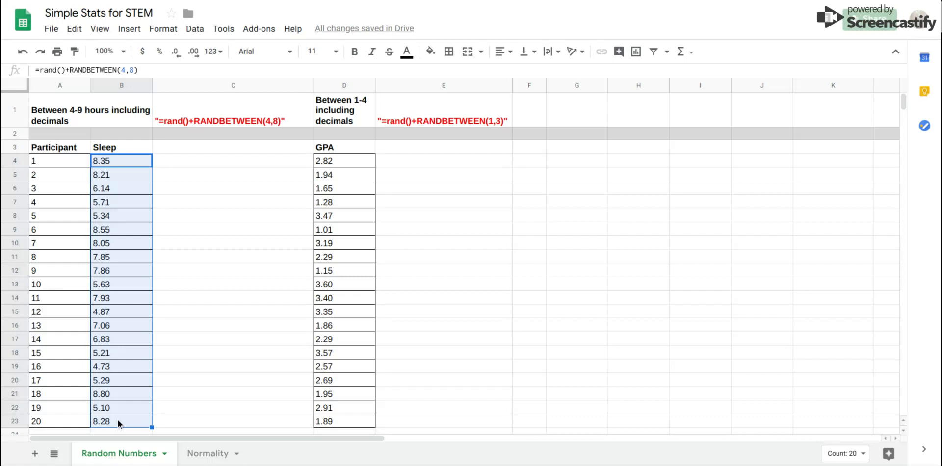
pyautogui.hotkey('ctrl', 'c')
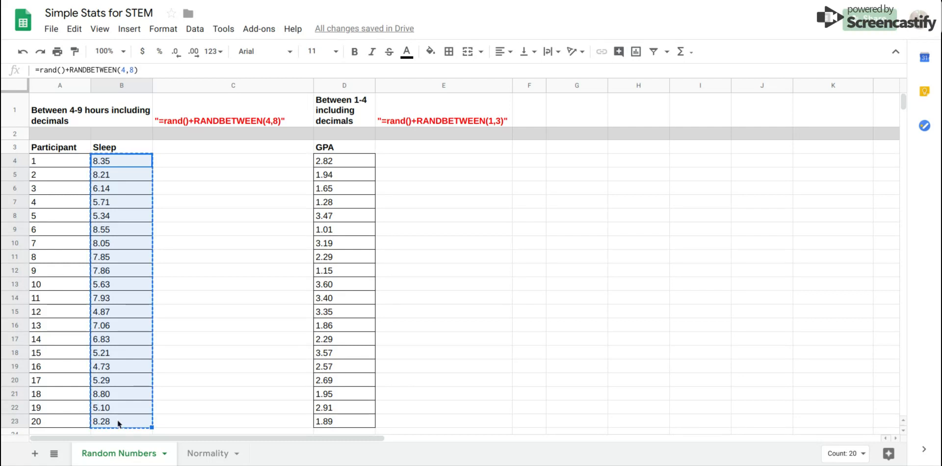
# Try pasting the copied Sleep range back onto participants 1 to 20, then inspect several Sleep cells.
pyautogui.click(125, 164)
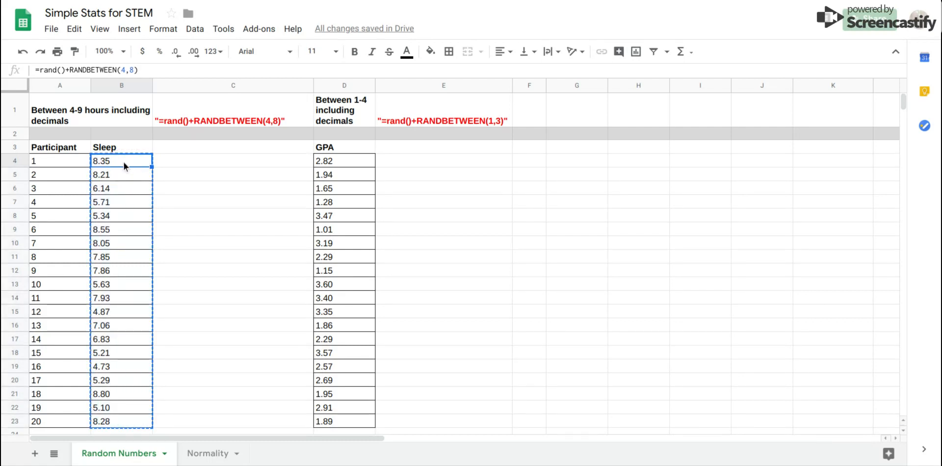
pyautogui.moveTo(123, 161); pyautogui.dragTo(120, 422)
pyautogui.hotkey('ctrl', 'v')
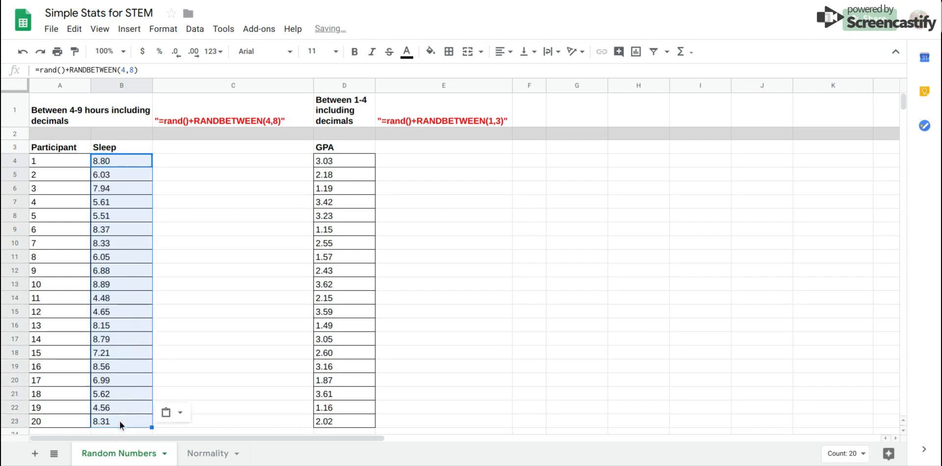
pyautogui.click(117, 163)
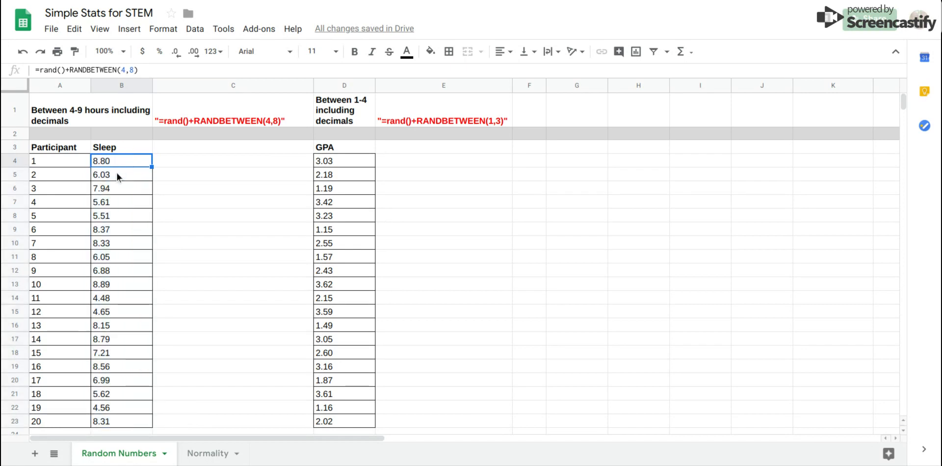
pyautogui.click(117, 174)
pyautogui.click(116, 191)
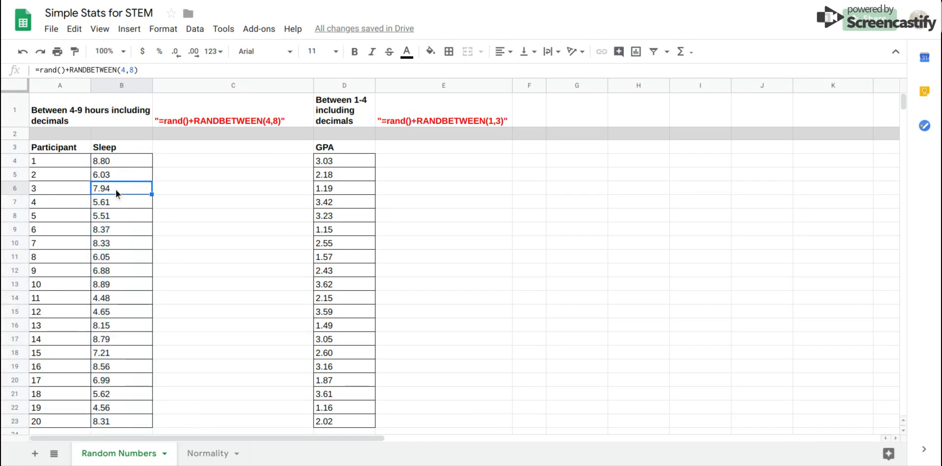
pyautogui.click(114, 227)
# Copy the Sleep values for participants 1 to 20 and paste them back as values only, replacing the formulas.
pyautogui.click(116, 162)
pyautogui.moveTo(118, 164); pyautogui.dragTo(119, 418)
pyautogui.hotkey('ctrl', 'c')
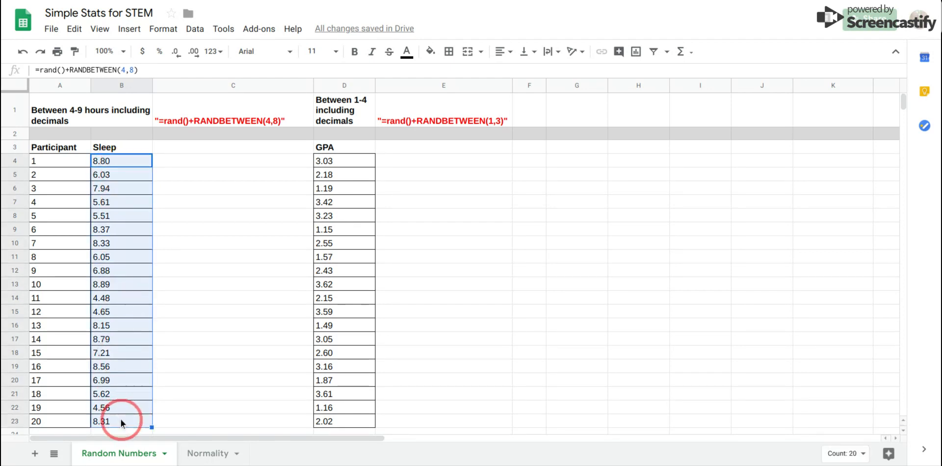
pyautogui.rightClick(122, 163)
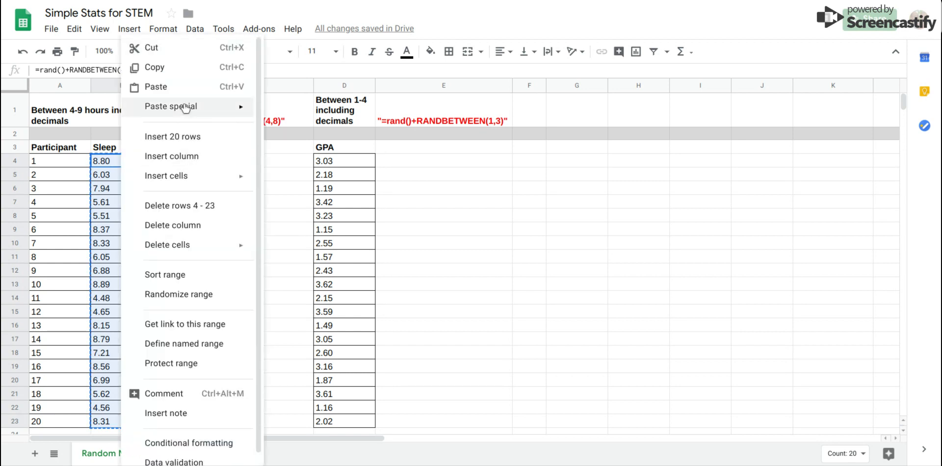
pyautogui.moveTo(185, 107)
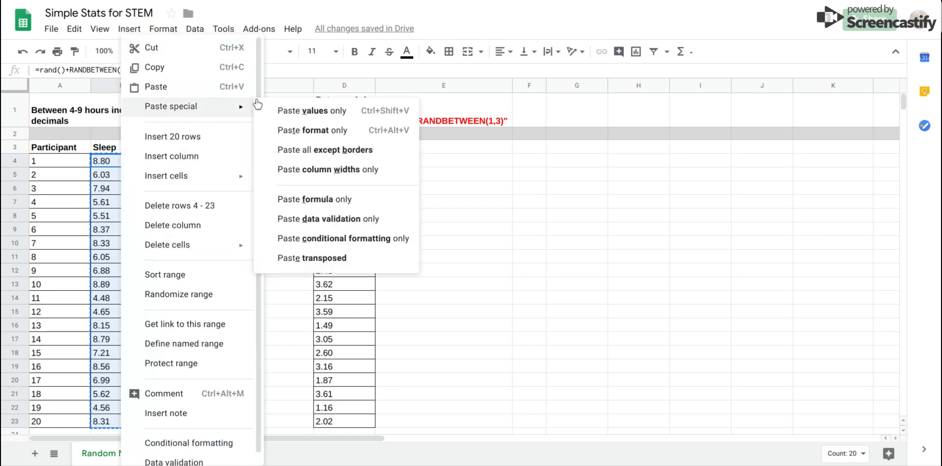
pyautogui.click(297, 112)
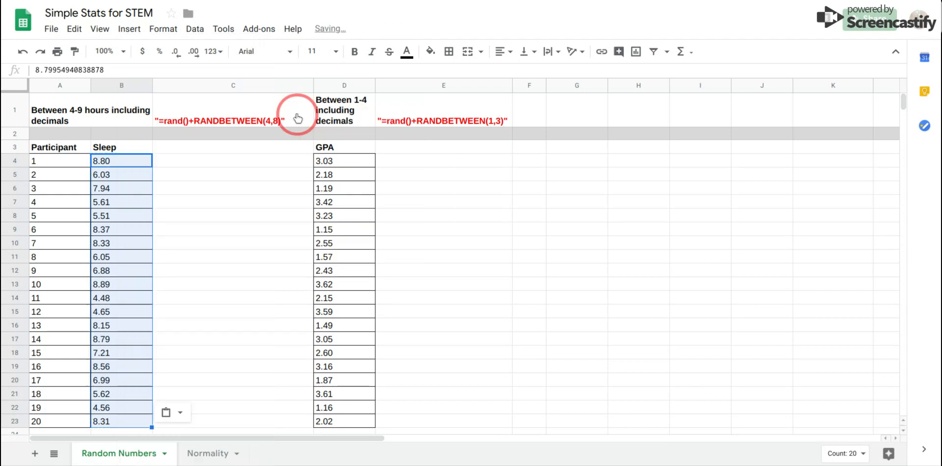
pyautogui.click(115, 164)
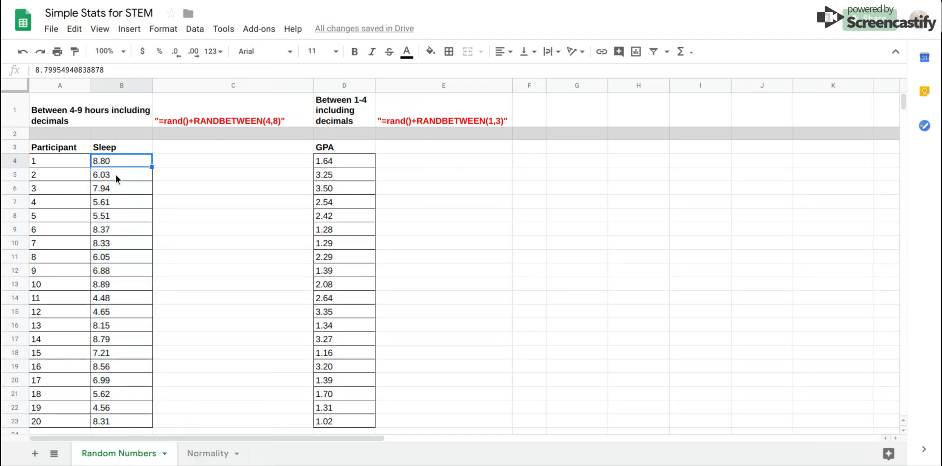
pyautogui.click(116, 175)
pyautogui.click(117, 162)
# Copy the GPA values for participants 1 to 20 and paste them back as values only, replacing the formulas.
pyautogui.click(335, 167)
pyautogui.moveTo(338, 164); pyautogui.dragTo(341, 419)
pyautogui.click(341, 420)
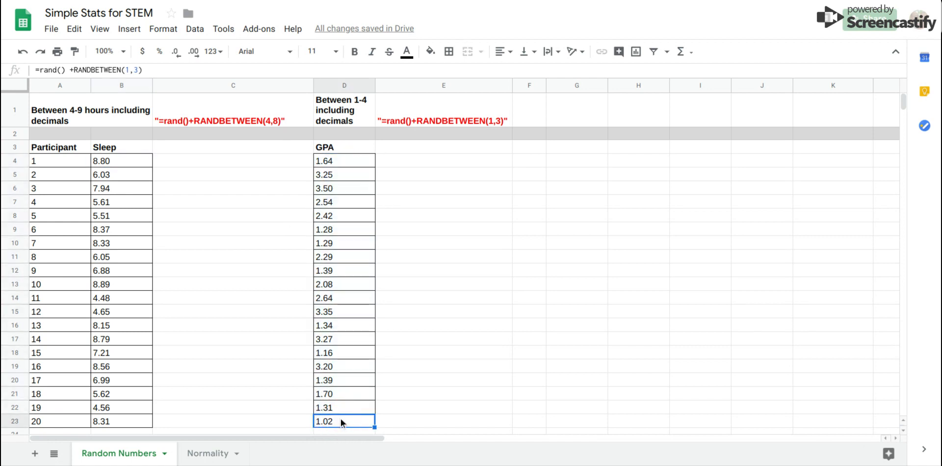
pyautogui.hotkey('ctrl', 'c')
pyautogui.click(342, 160)
pyautogui.moveTo(341, 160); pyautogui.dragTo(349, 419)
pyautogui.hotkey('ctrl', 'c')
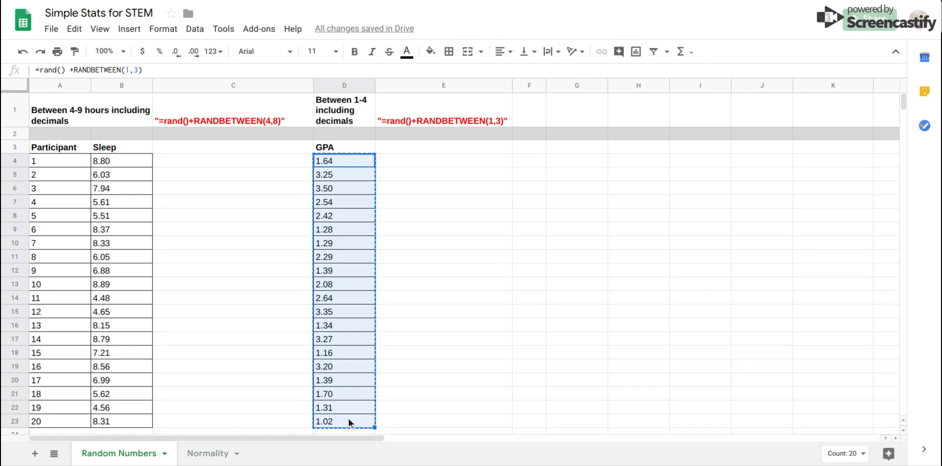
pyautogui.rightClick(342, 162)
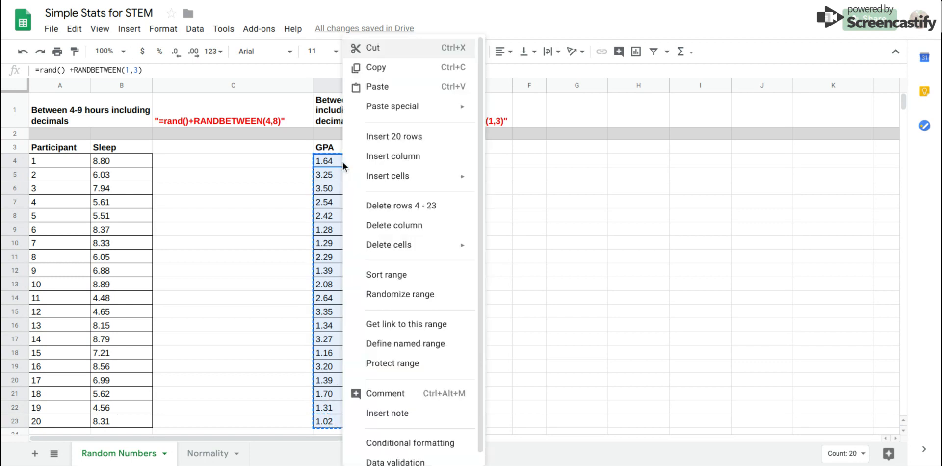
pyautogui.moveTo(402, 123)
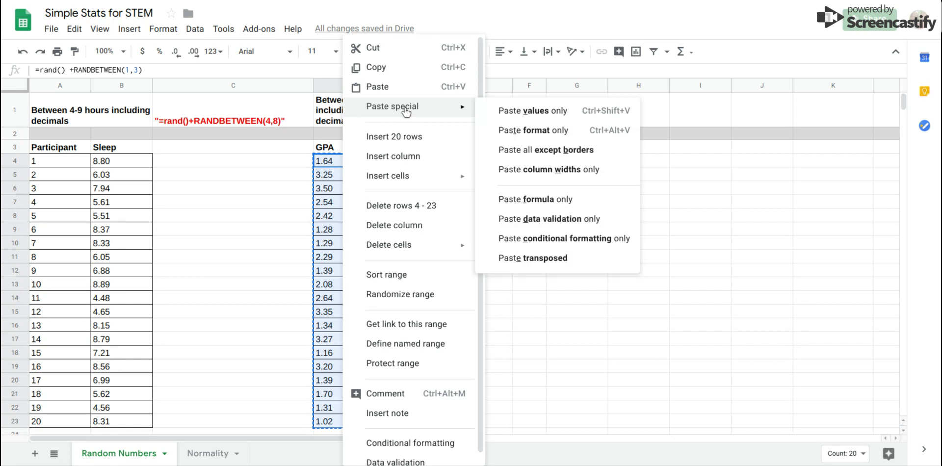
pyautogui.click(512, 116)
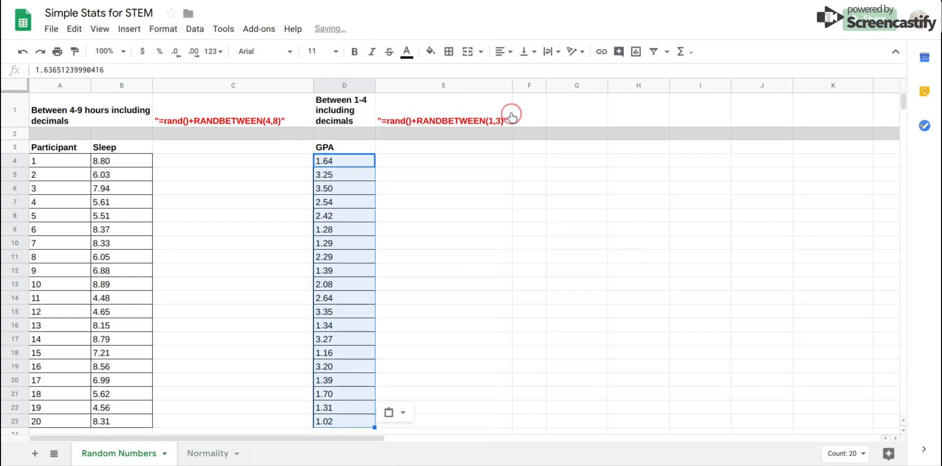
pyautogui.click(352, 162)
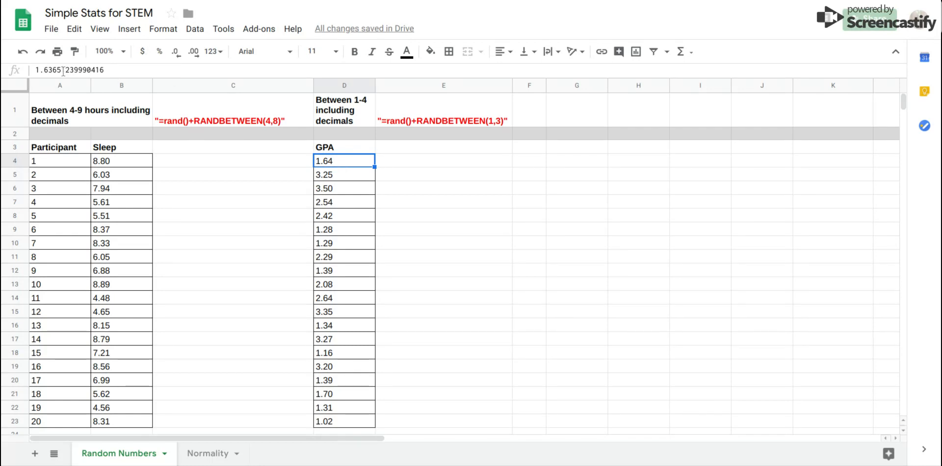
pyautogui.click(347, 175)
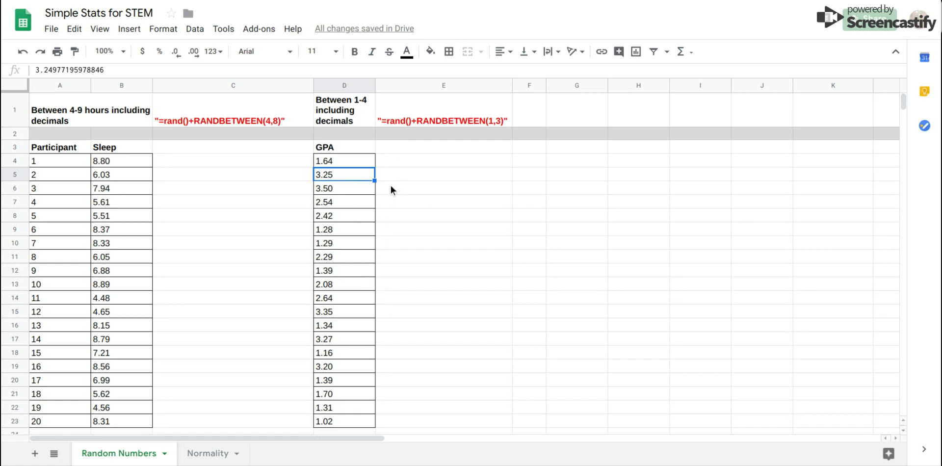
# Select the Sleep and GPA ranges in turn to review the converted static values.
pyautogui.click(395, 161)
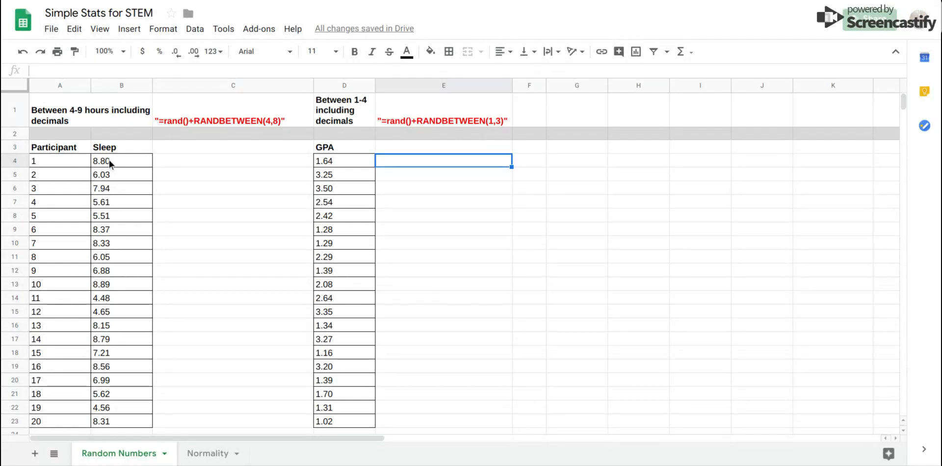
pyautogui.moveTo(109, 160); pyautogui.dragTo(115, 416)
pyautogui.moveTo(338, 163); pyautogui.dragTo(336, 421)
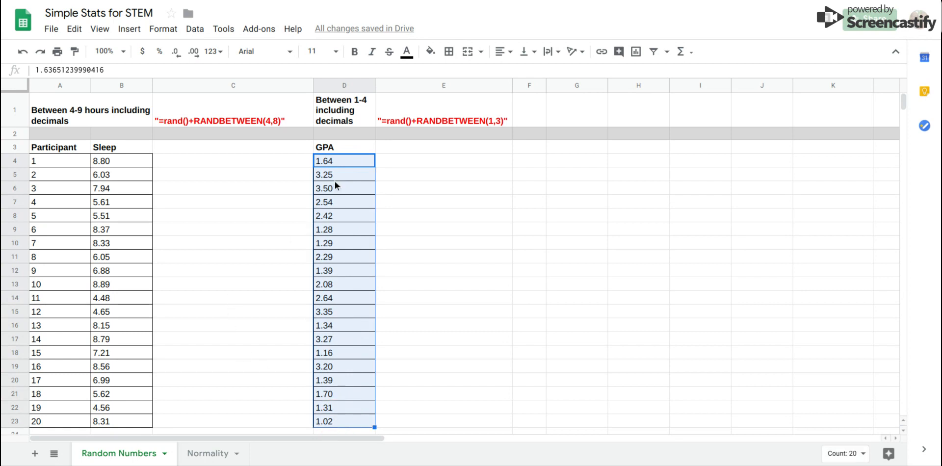
pyautogui.click(339, 165)
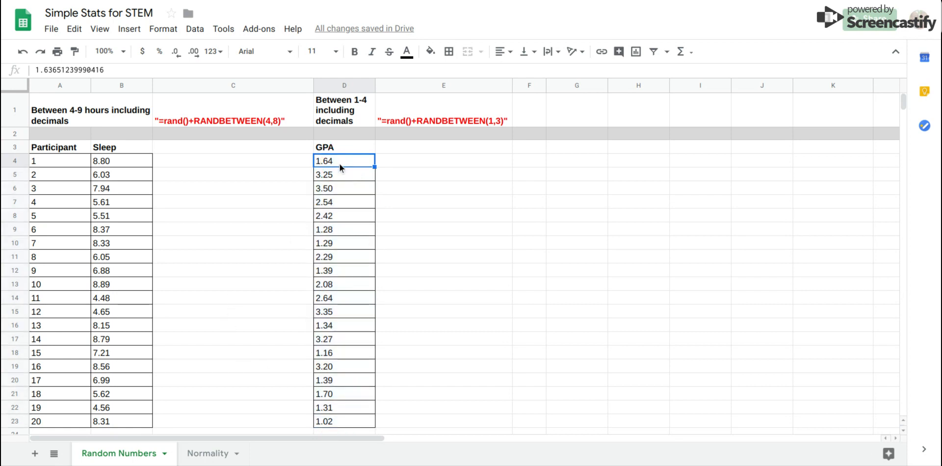